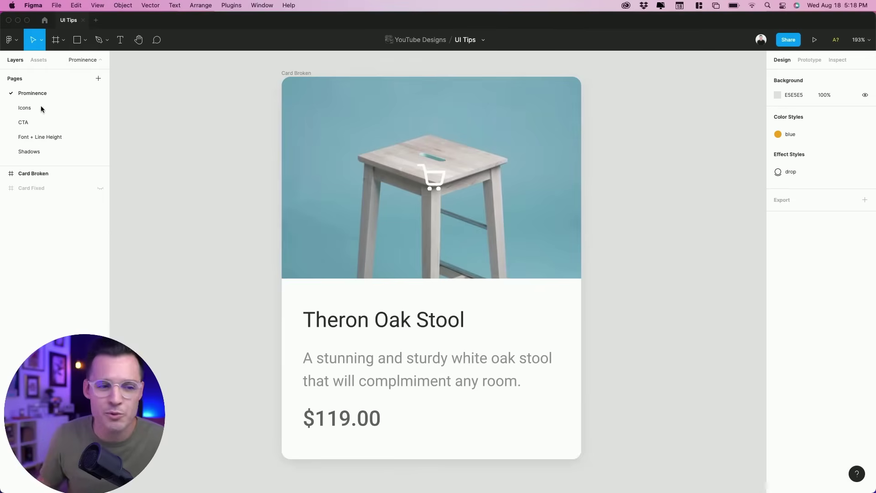
# Unhide the Card Fixed layer and fit both stool cards in view
pyautogui.click(100, 188)
pyautogui.hotkey('shift', '1')
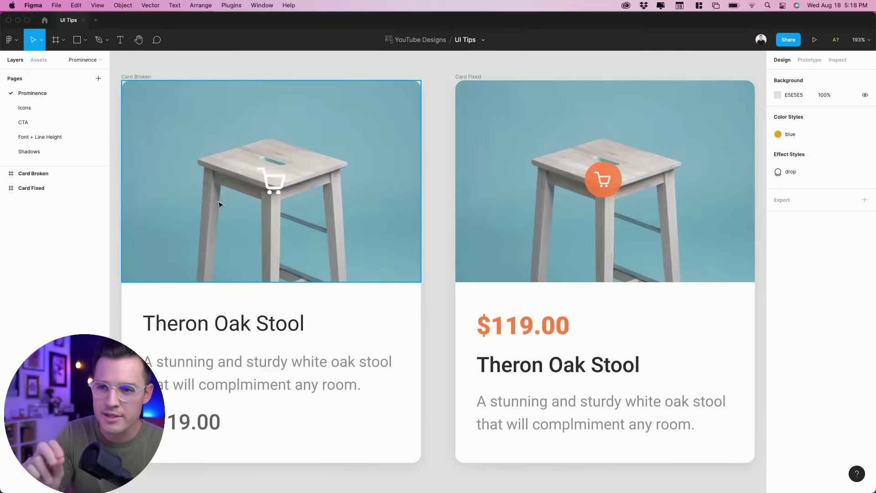
# Go to the Icons page and zoom in on the two Happy Camper cards
pyautogui.click(37, 106)
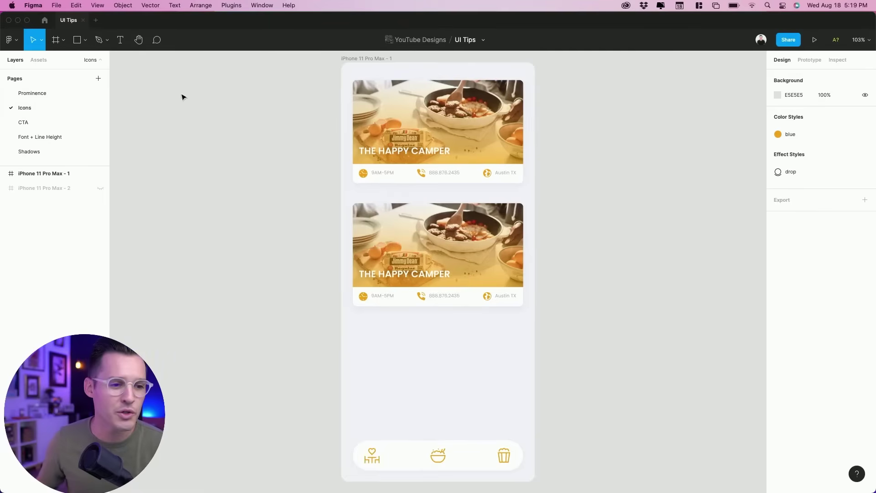
pyautogui.moveTo(322, 68); pyautogui.dragTo(648, 375)
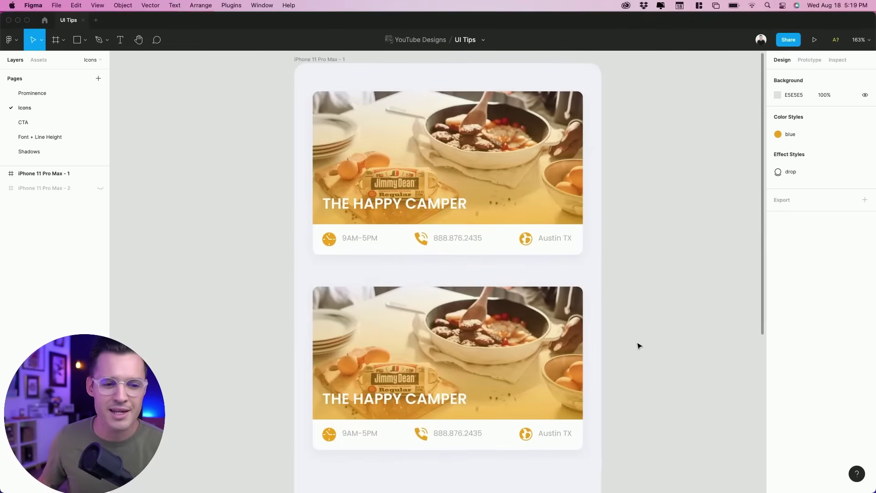
pyautogui.scroll(-6, 495, 260)
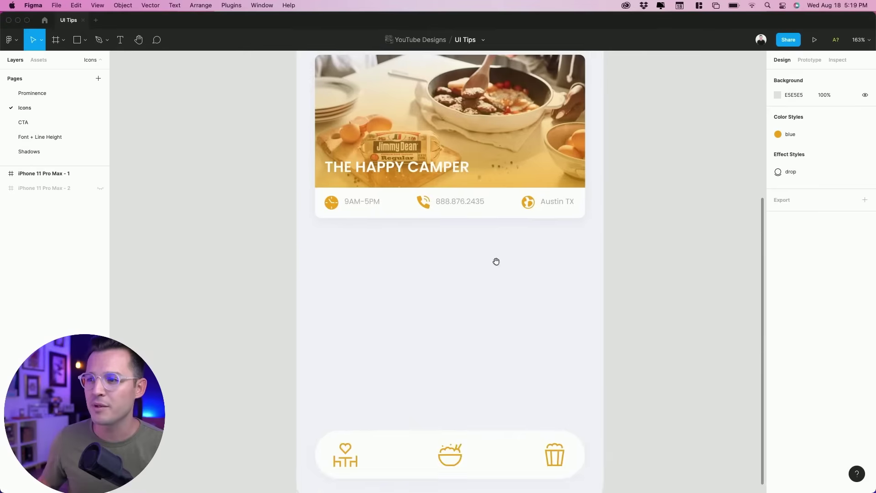
pyautogui.scroll(6, 495, 311)
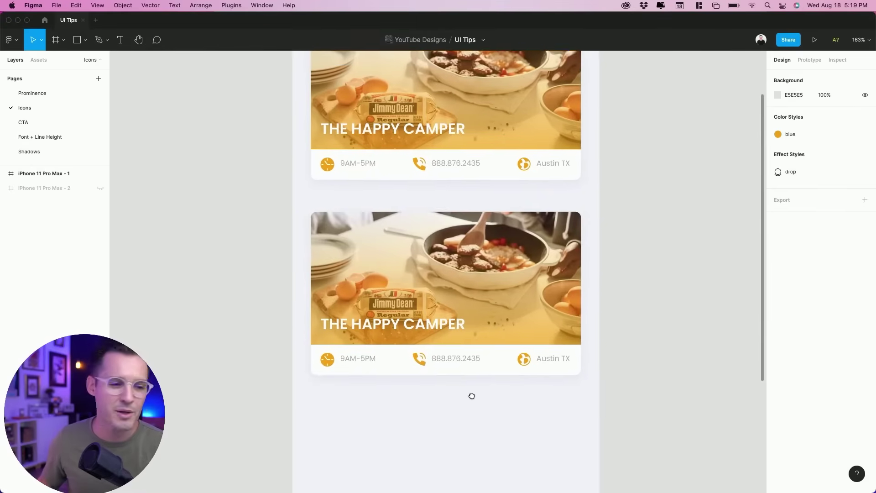
pyautogui.hscroll(1, 442, 471)
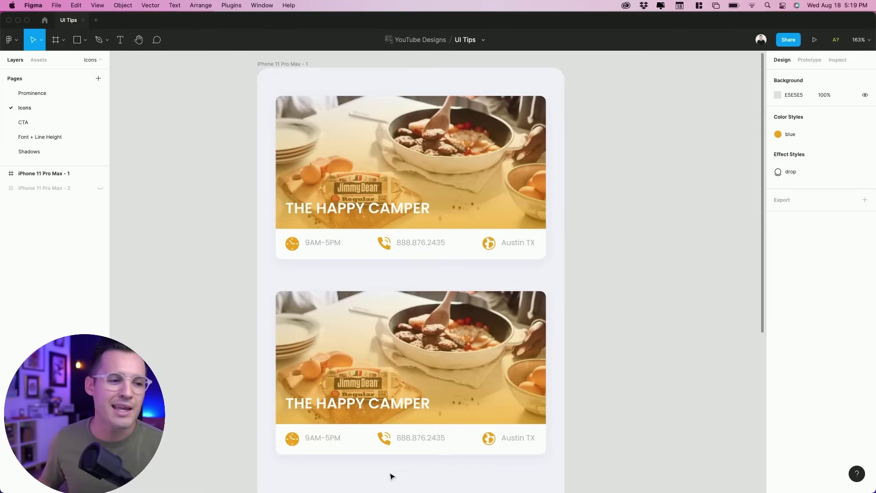
# Unhide iPhone 11 Pro Max - 2 and drag its Frame 6 card down to Y 552
pyautogui.click(101, 189)
pyautogui.hotkey('shift', '1')
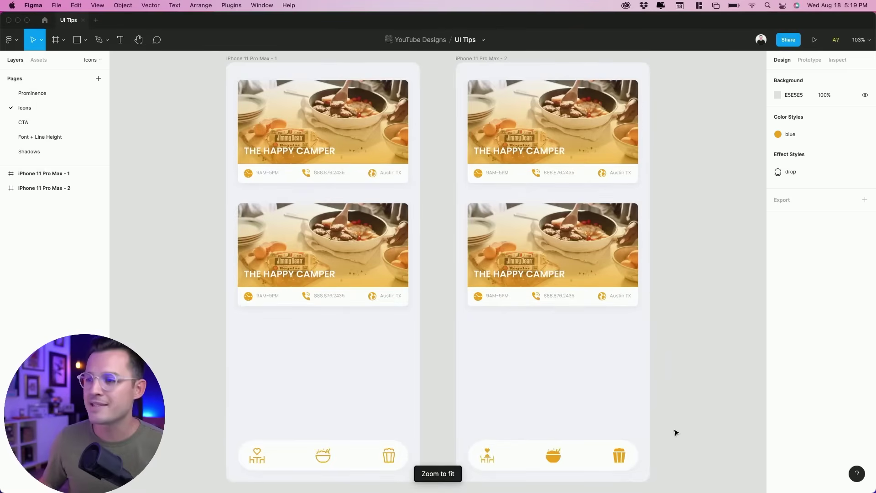
pyautogui.moveTo(671, 448); pyautogui.dragTo(653, 402)
pyautogui.moveTo(656, 436); pyautogui.dragTo(421, 222)
pyautogui.moveTo(398, 139); pyautogui.dragTo(410, 373)
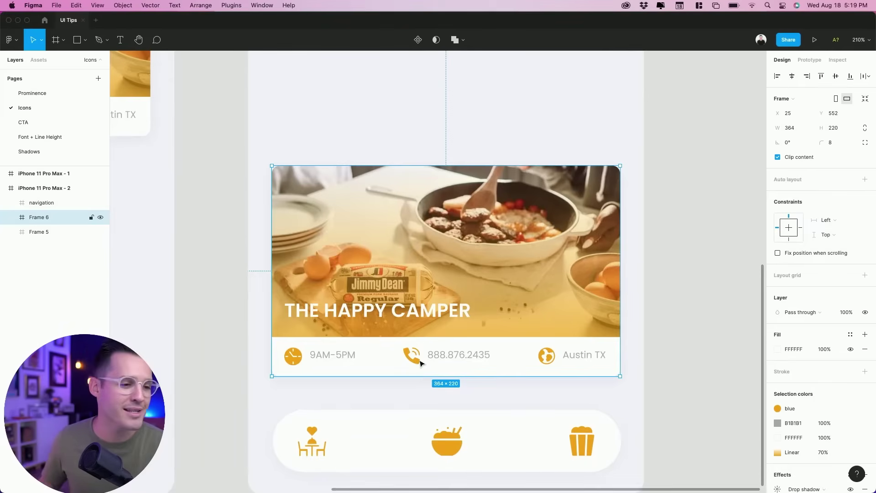
# On the CTA page, unhide iPhone 11 Pro Max - 2 and fit both phone screens
pyautogui.click(32, 124)
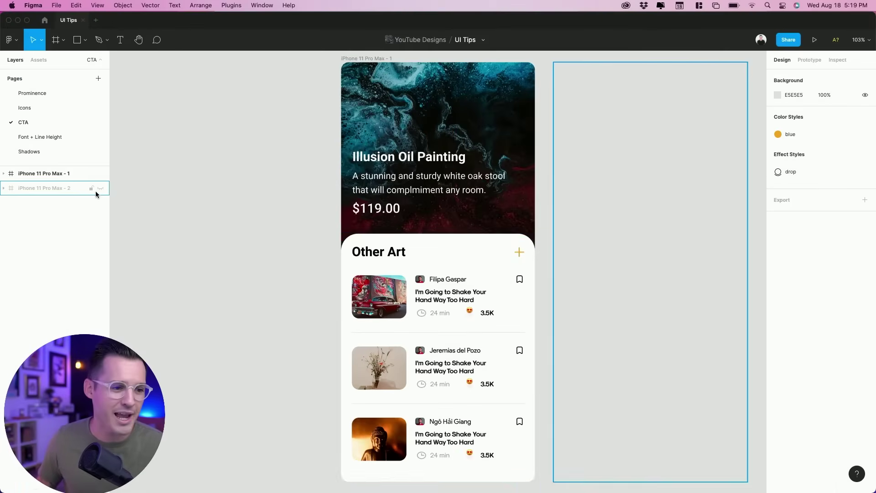
pyautogui.click(98, 192)
pyautogui.hotkey('shift', '1')
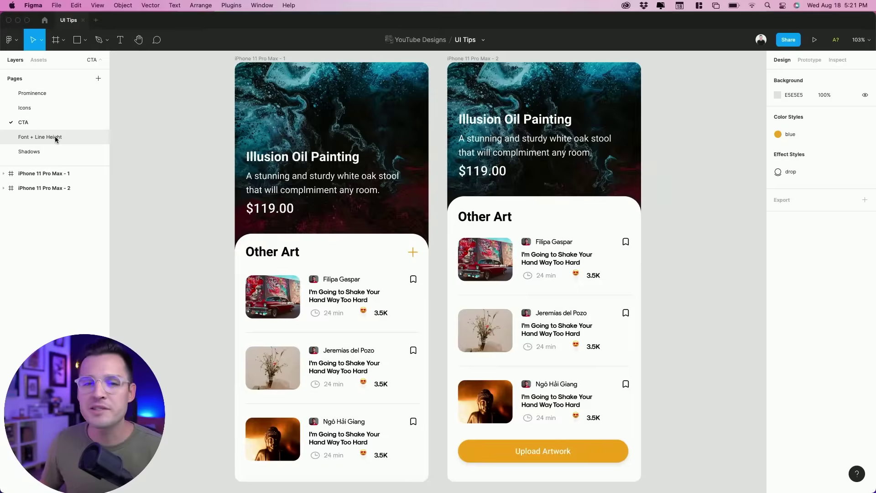
# Switch to the Font + Line Height page and view the Line Height Broken frame
pyautogui.click(55, 137)
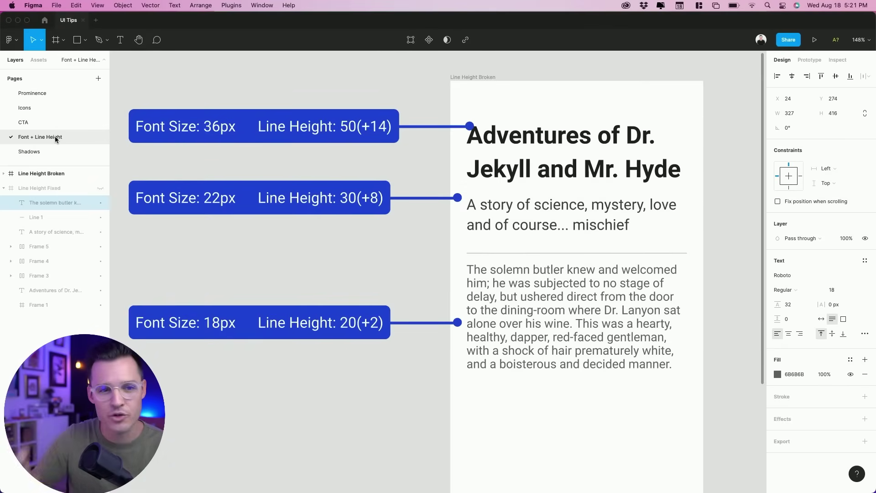
pyautogui.hscroll(-1, 411, 150)
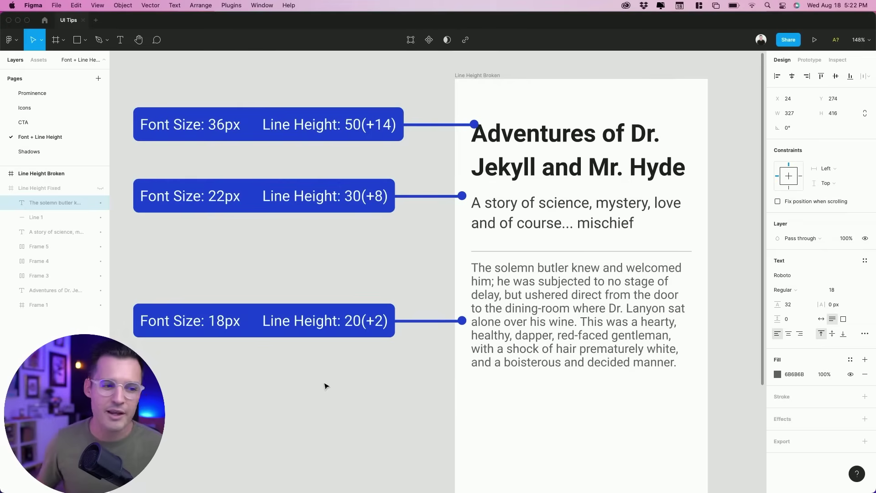
# Unhide Line Height Fixed and pan to its 46(+10), 34(+12), 32(+14) labels
pyautogui.click(100, 188)
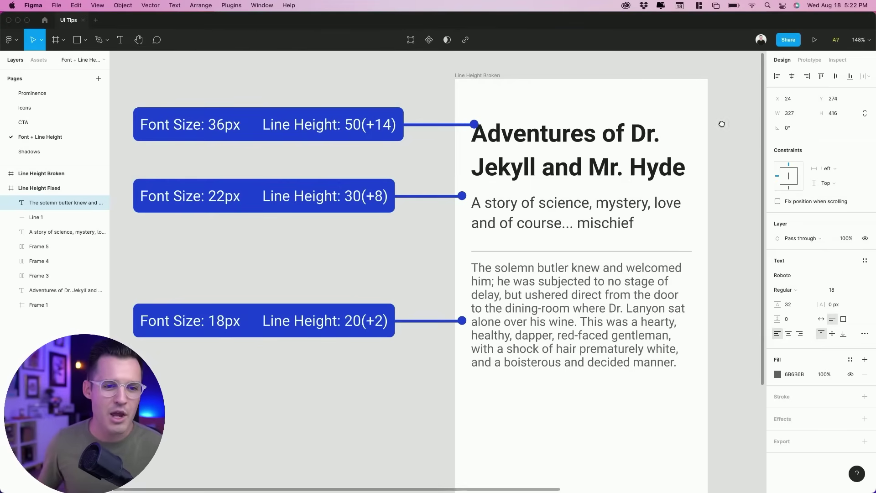
pyautogui.moveTo(722, 124); pyautogui.dragTo(274, 121)
pyautogui.moveTo(549, 187); pyautogui.dragTo(476, 182)
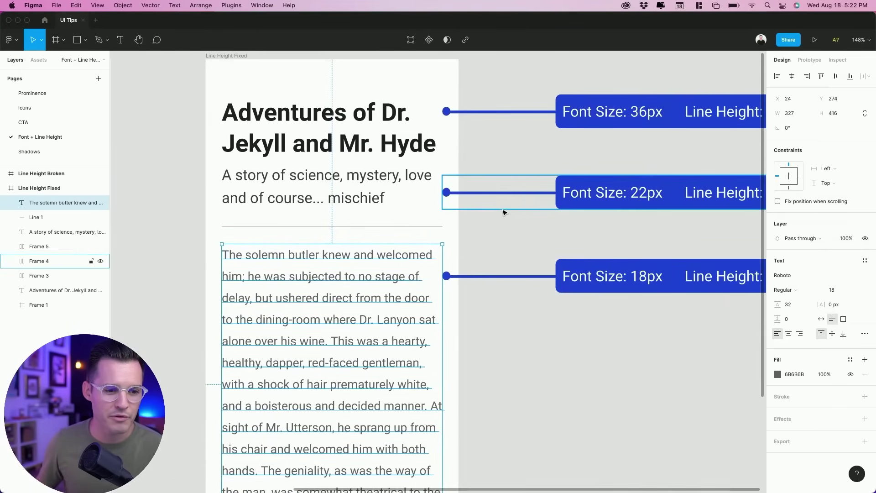
pyautogui.click(501, 224)
pyautogui.moveTo(511, 229); pyautogui.dragTo(445, 222)
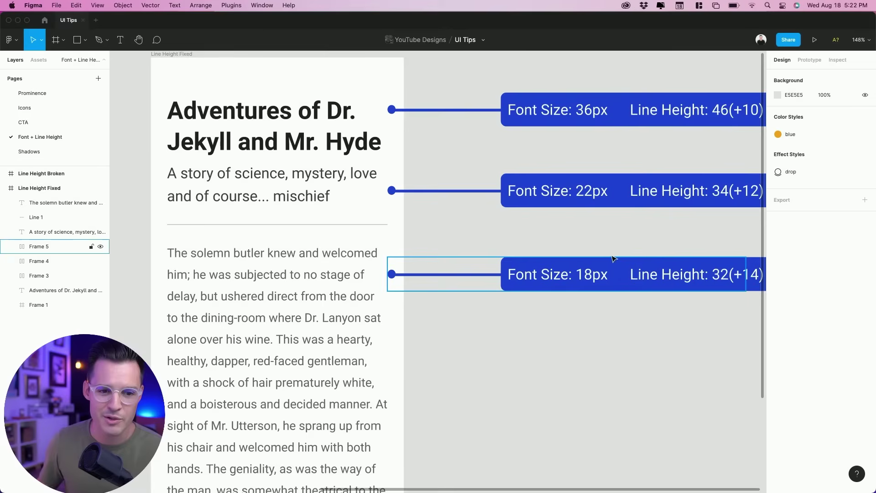
pyautogui.hscroll(4, 578, 258)
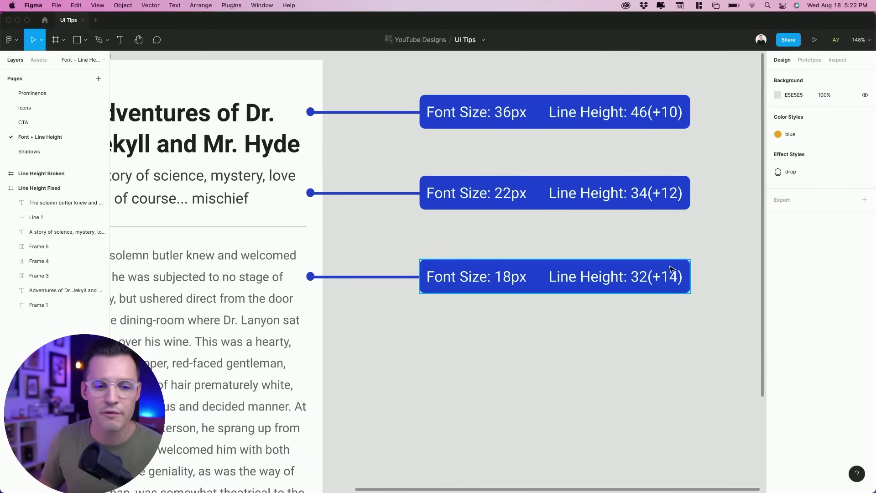
pyautogui.moveTo(671, 269); pyautogui.dragTo(726, 271)
pyautogui.scroll(1, 674, 248)
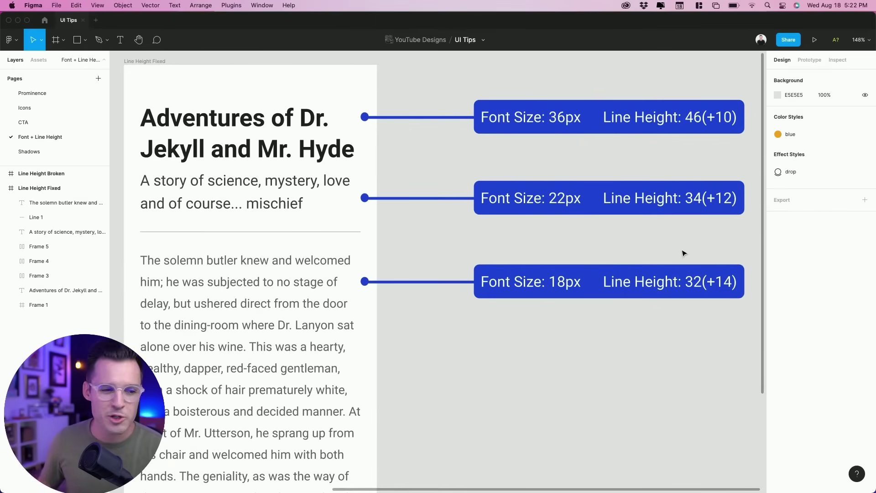
# Open the Shadows page and zoom in on the avatar, Topics cards and Following/Trends tabs
pyautogui.click(26, 152)
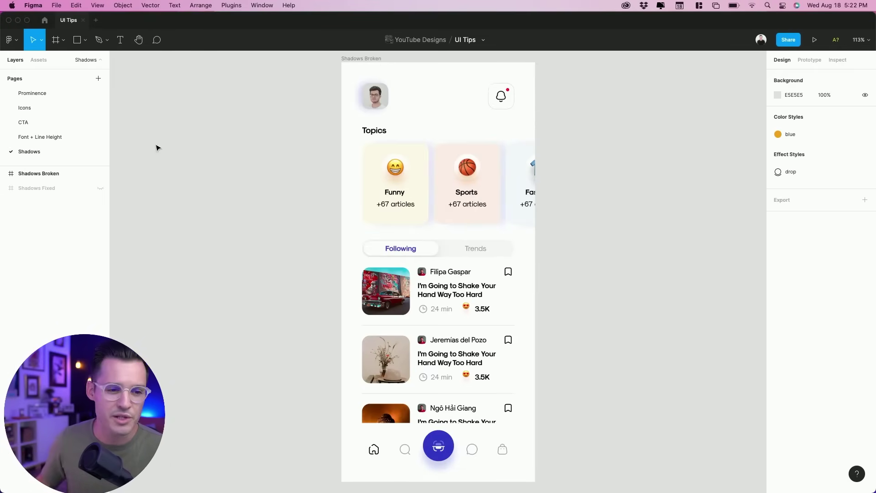
pyautogui.press('z')
pyautogui.moveTo(326, 62); pyautogui.dragTo(594, 219)
pyautogui.scroll(-1, 411, 159)
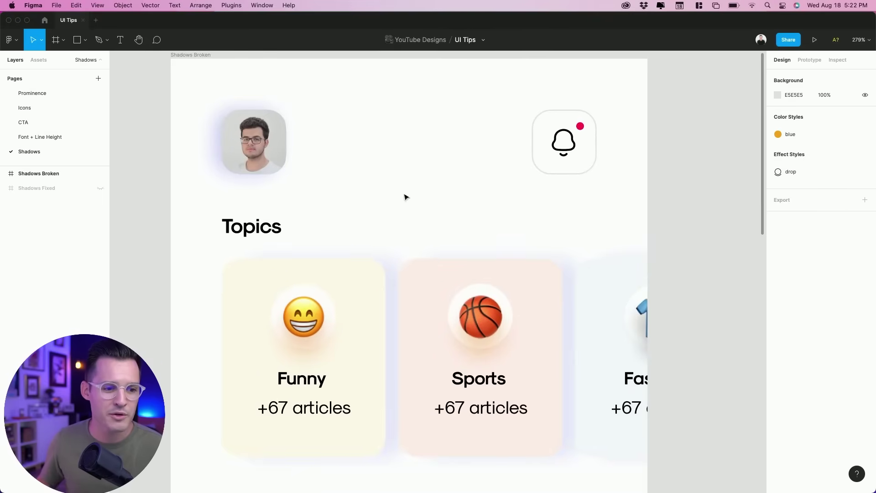
pyautogui.moveTo(405, 195); pyautogui.dragTo(401, 108)
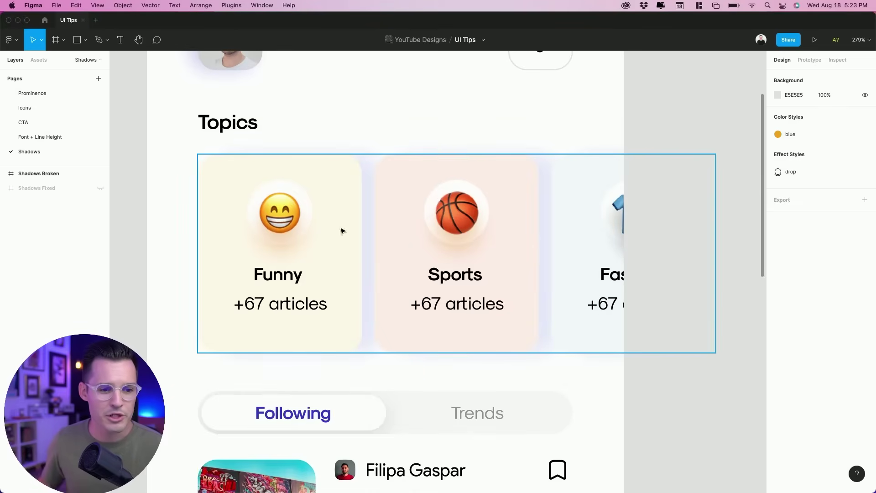
pyautogui.scroll(-15, 669, 363)
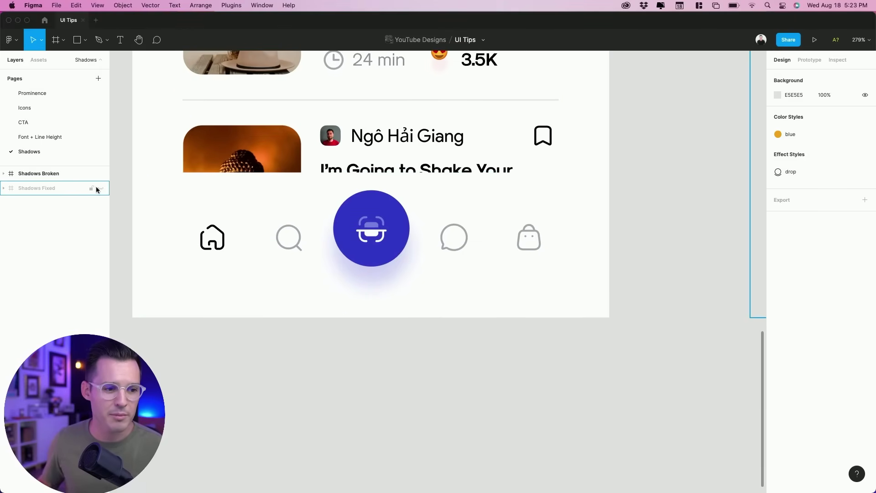
# Inspect the softer card shadows on Shadows Fixed, then fit both screens in view
pyautogui.hotkey('shift', '2')
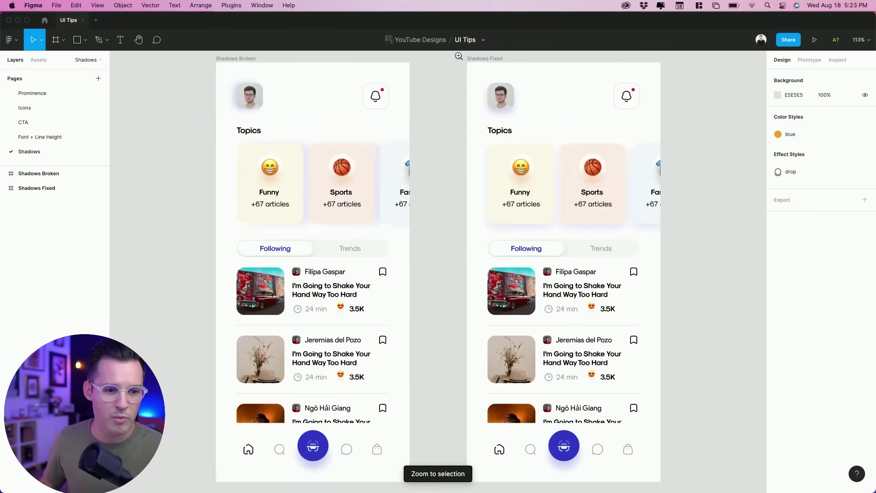
pyautogui.moveTo(456, 56); pyautogui.dragTo(701, 259)
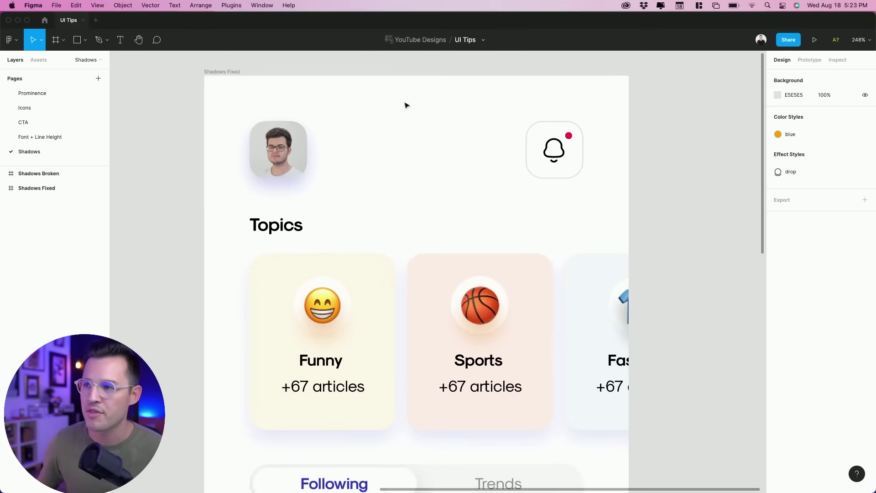
pyautogui.scroll(-3, 445, 253)
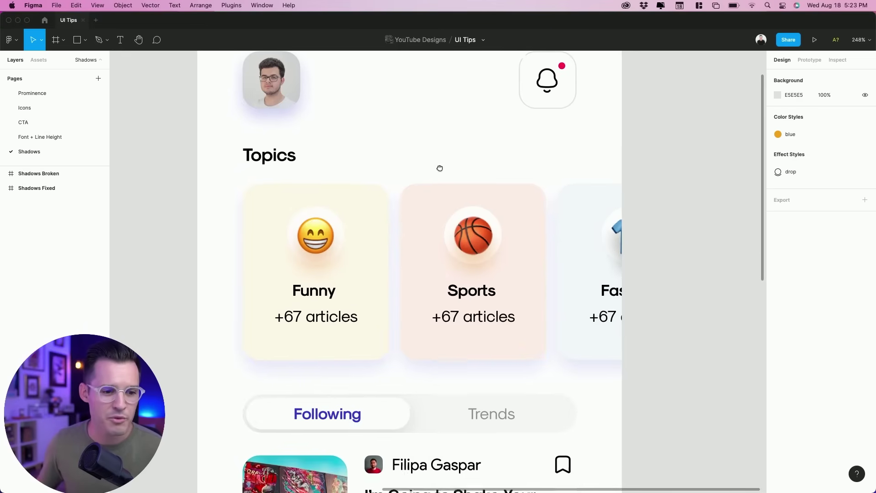
pyautogui.scroll(-15, 347, 312)
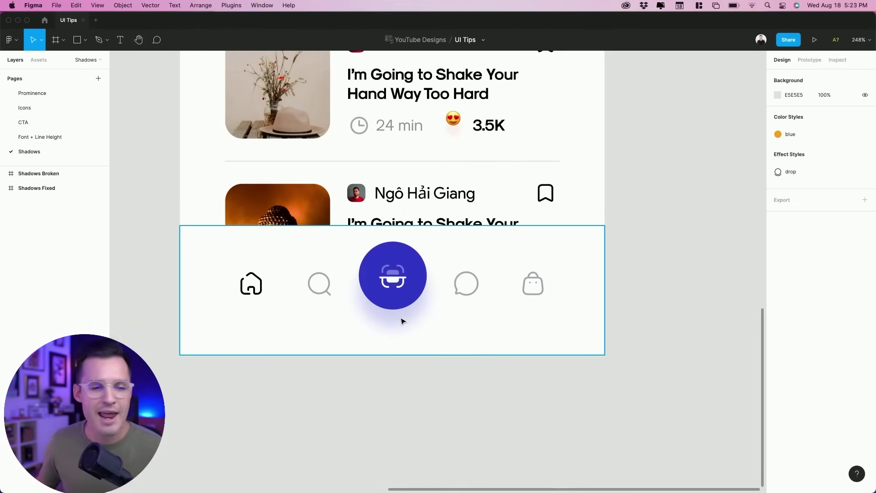
pyautogui.hotkey('shift', '1')
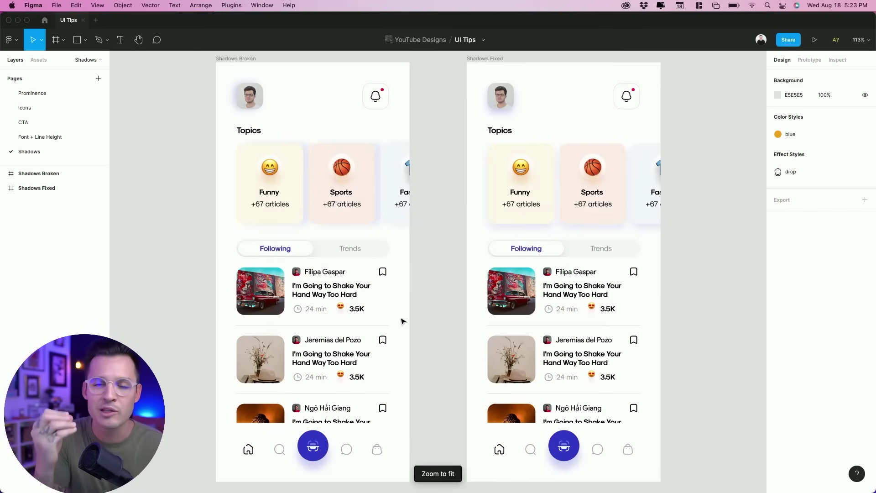